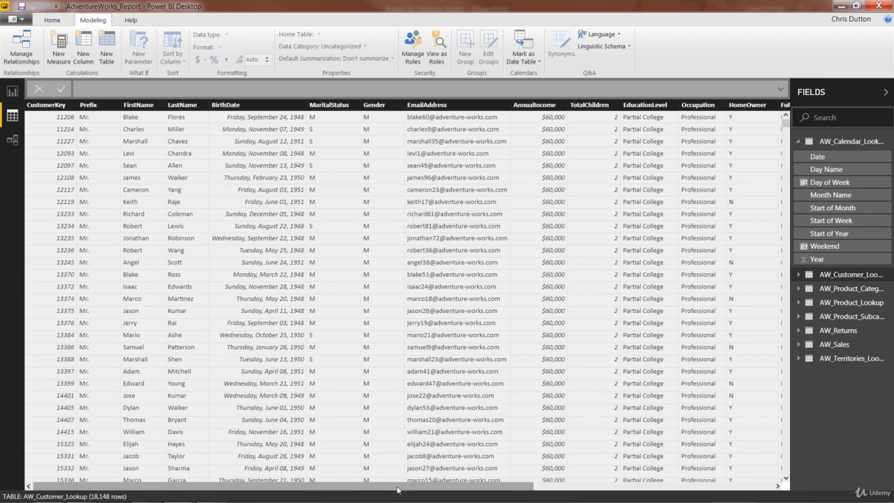
- Add a calculated column named FullName_CC to the AW_Customer_Lookup table
left_click_drag(364, 491, 658, 486)
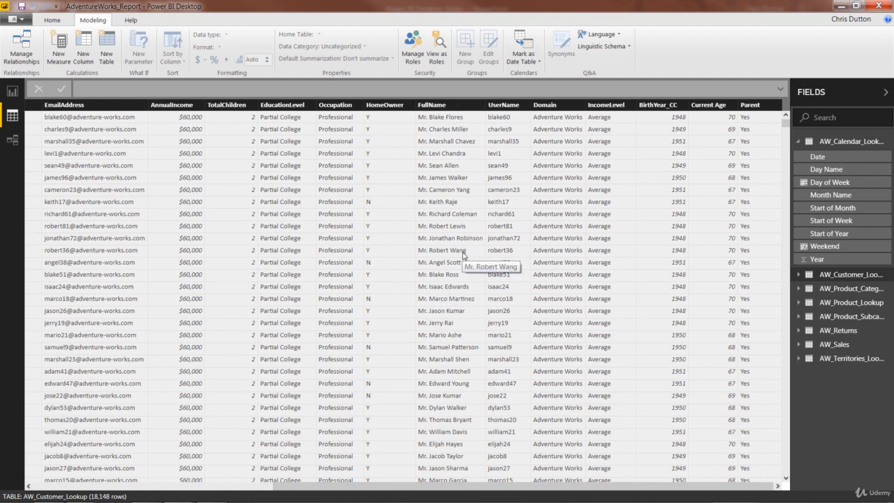
right_click(397, 204)
left_click(431, 307)
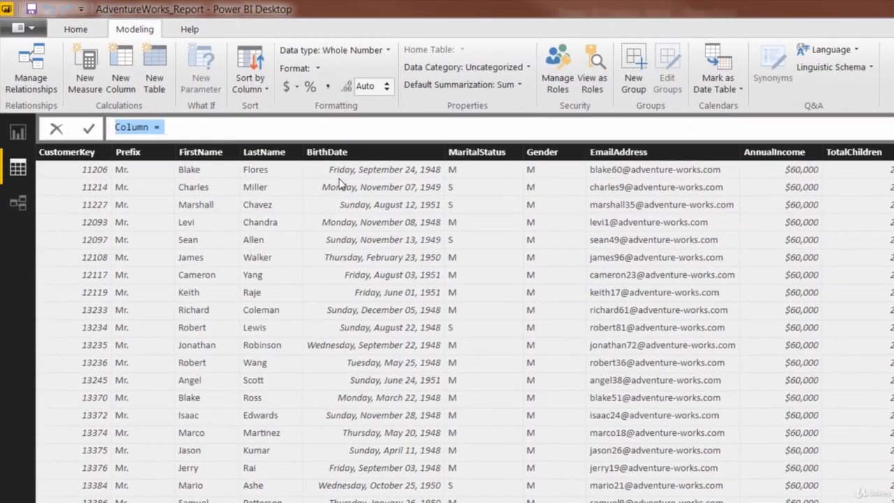
type("F")
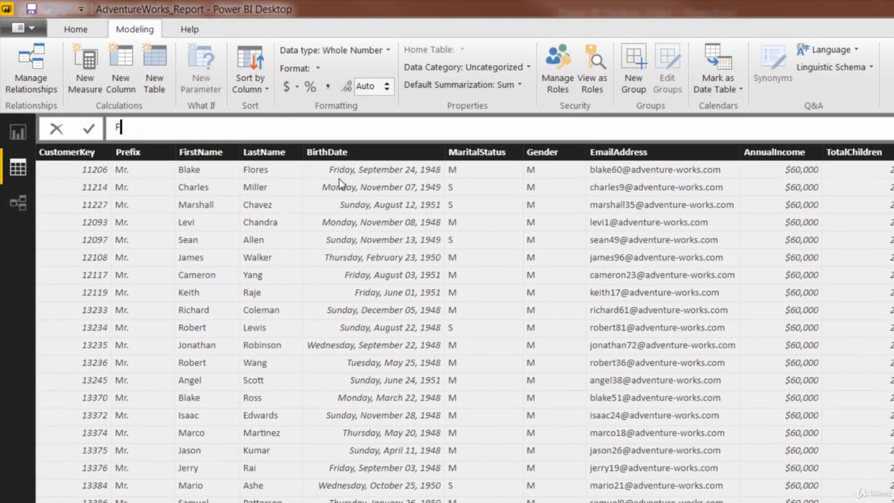
type("ullName_CC =")
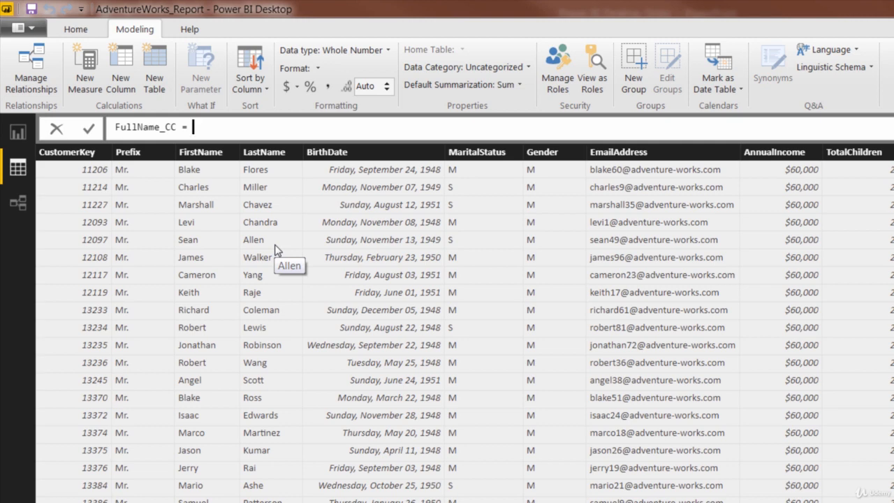
- Define FullName_CC by joining the customer table's Prefix, FirstName and LastName columns with the & operator
type("pref")
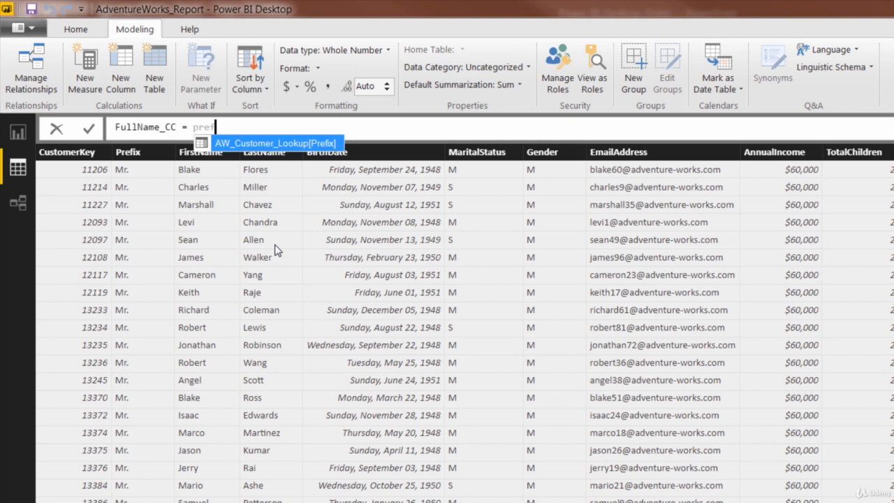
key("Tab")
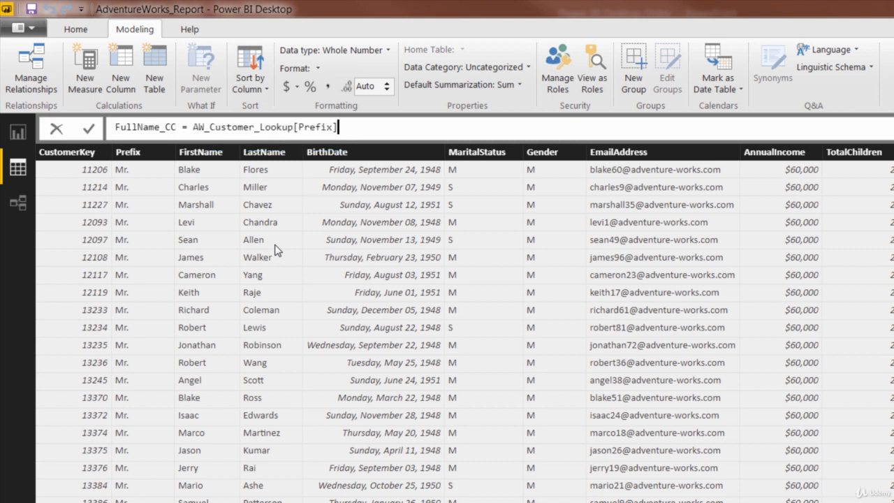
type("&")
type("first")
key("Up")
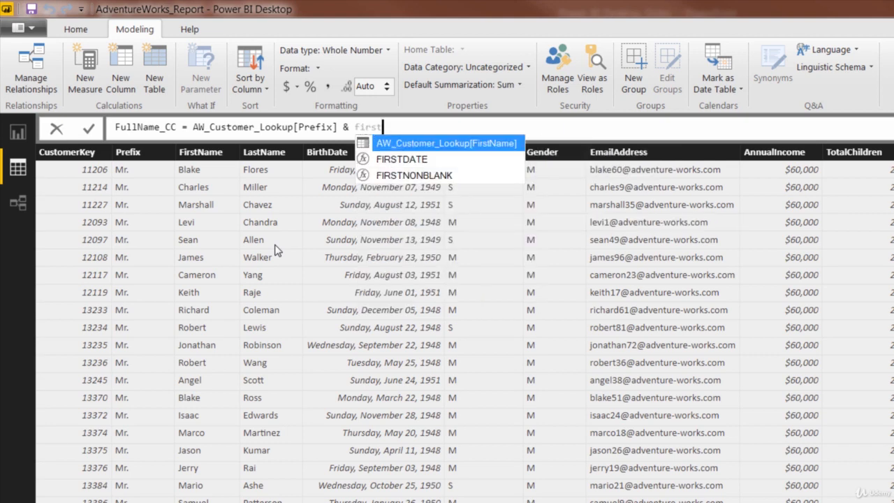
key("Tab")
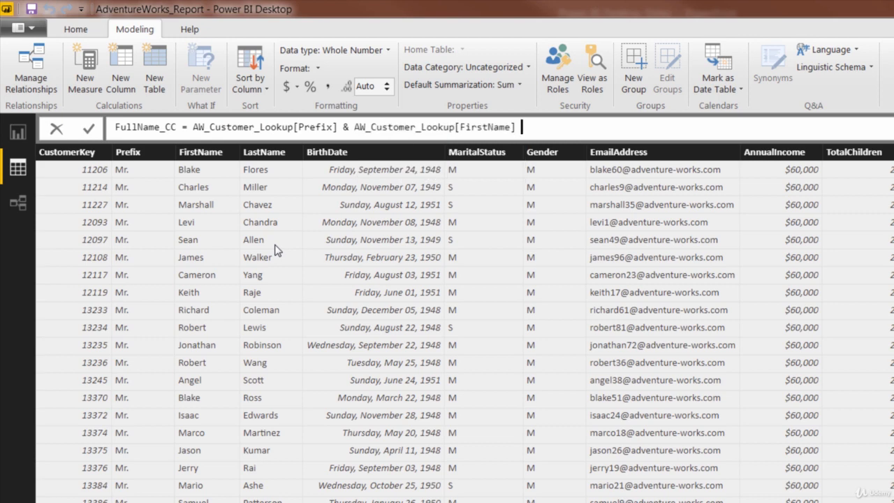
type("& last")
key("Up")
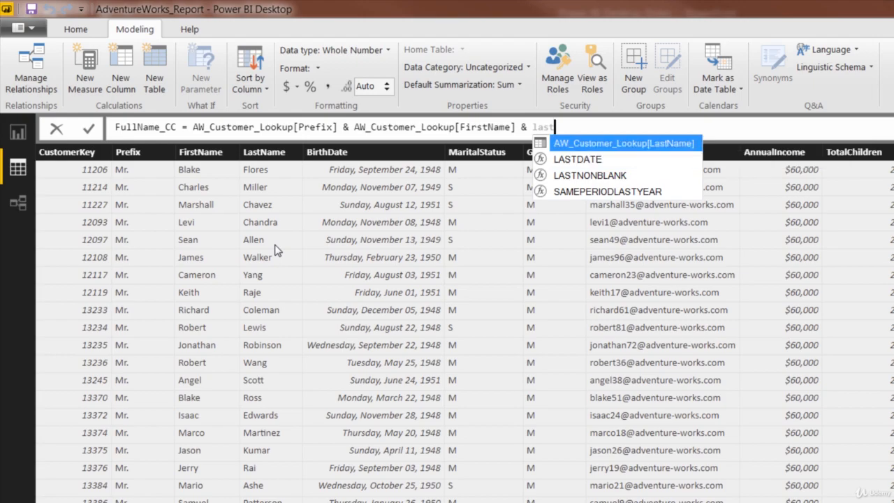
key("Tab")
key("Return")
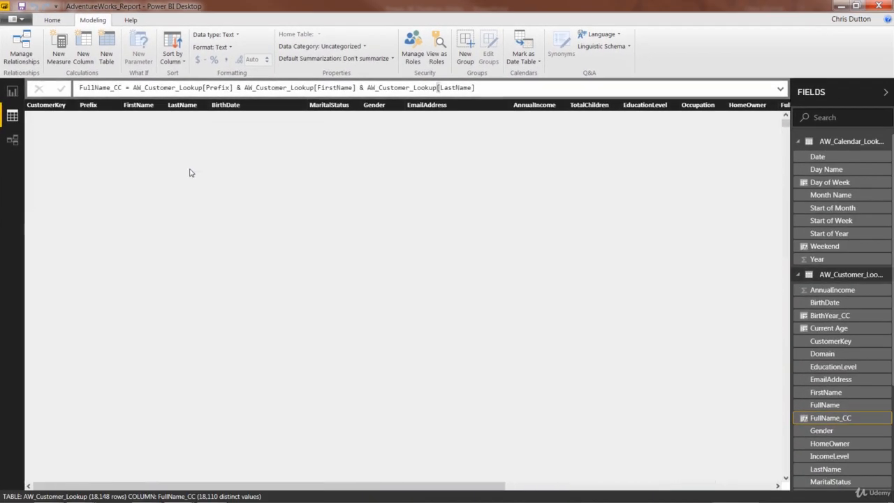
- Add " " separators joined with & between Prefix, FirstName and LastName in the FullName_CC formula
left_click_drag(292, 491, 528, 491)
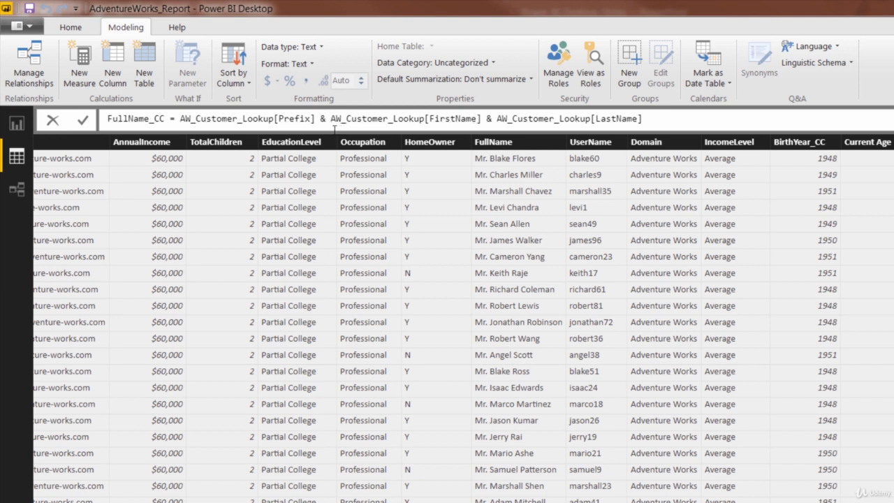
type("\" \"")
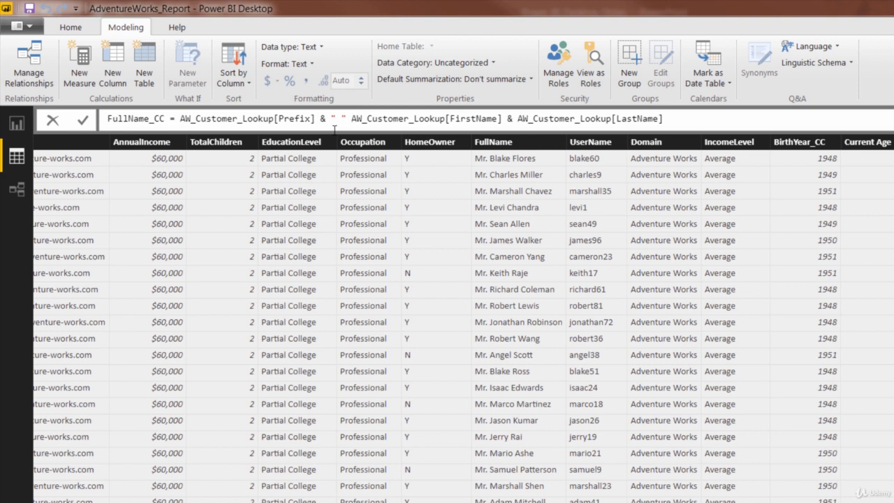
type(" &")
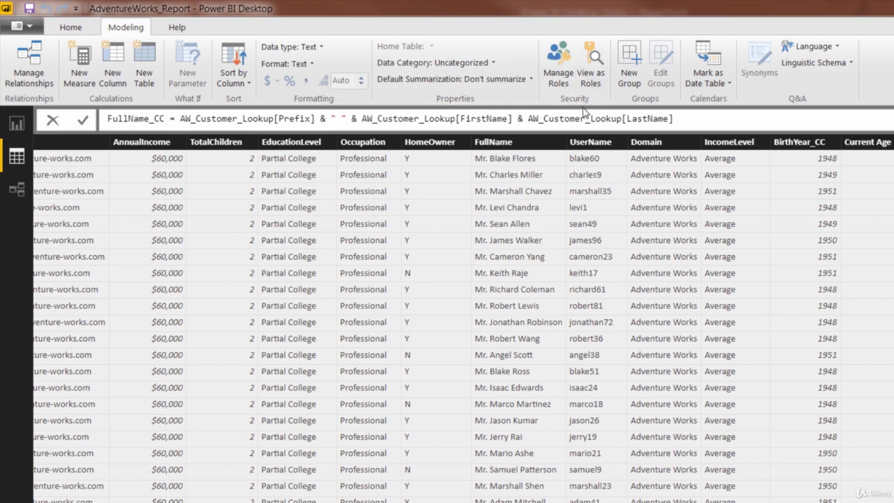
left_click(529, 119)
type("\" \" &")
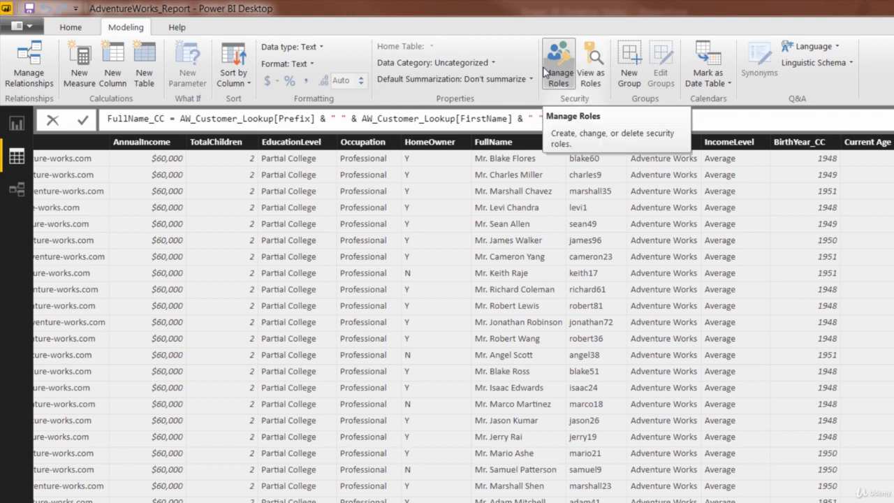
key("BackSpace")
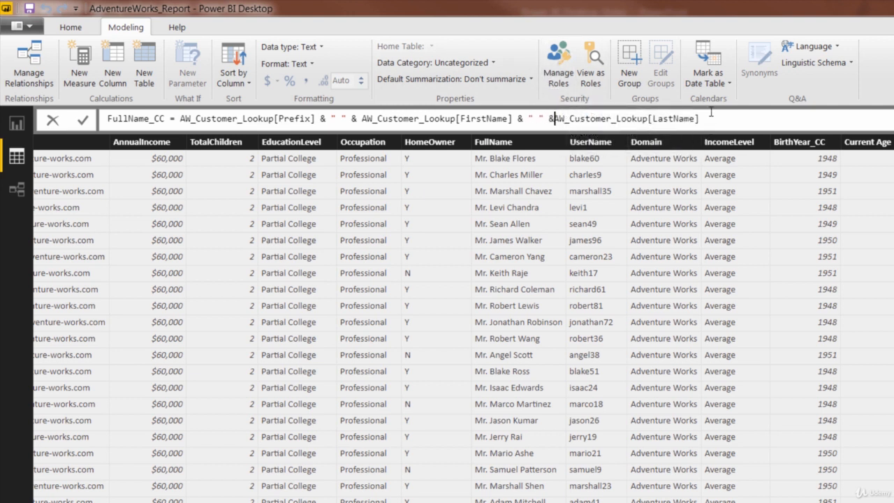
left_click(721, 118)
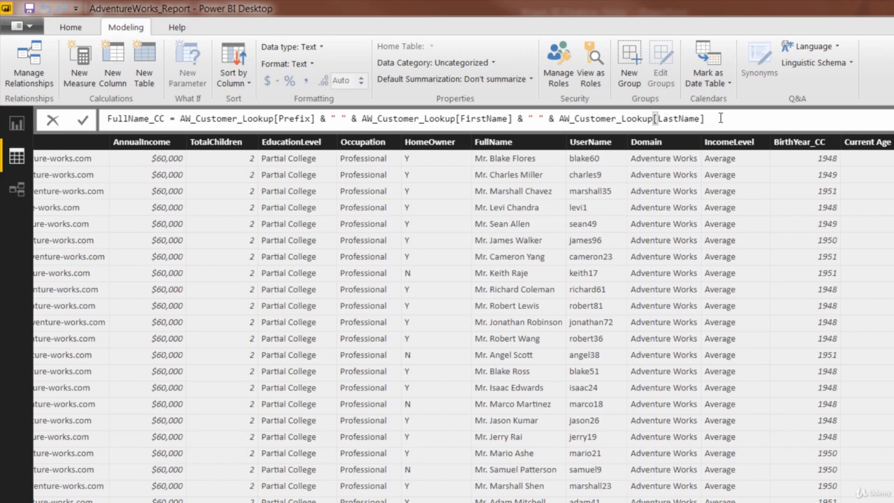
key("Return")
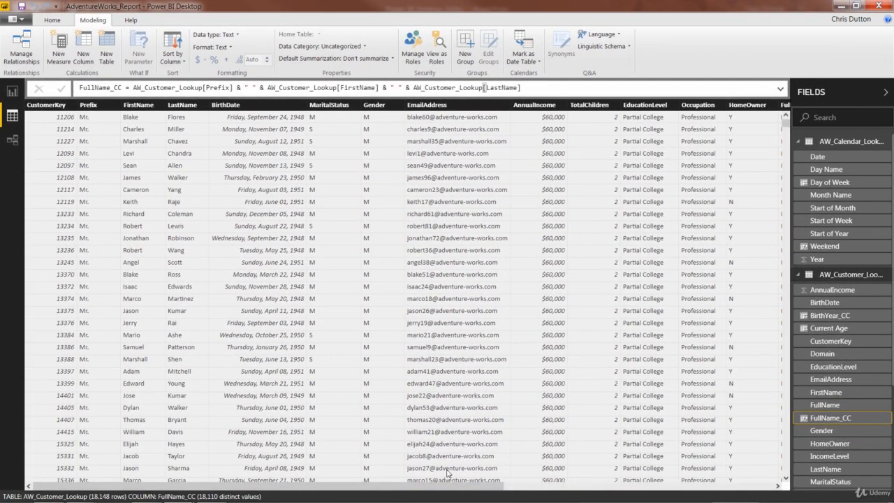
left_click_drag(451, 485, 720, 486)
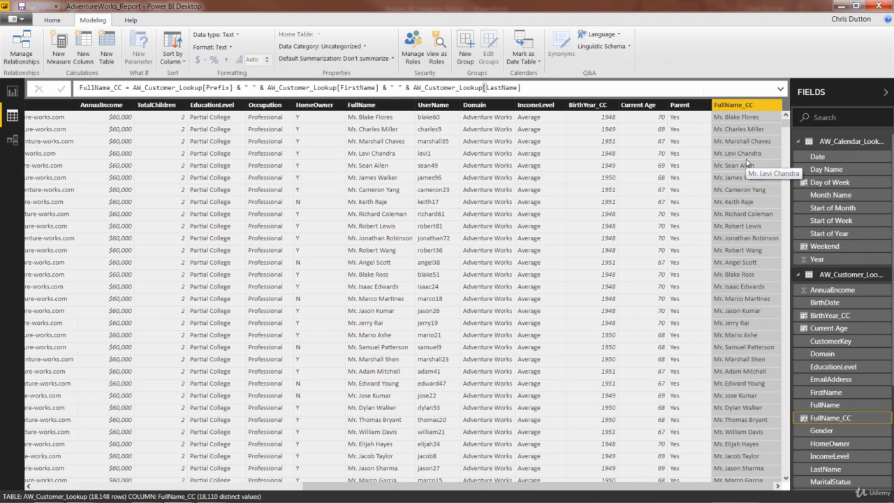
- Add a calculated column named Short Month to the AW_Calendar_Lookup table
left_click(840, 143)
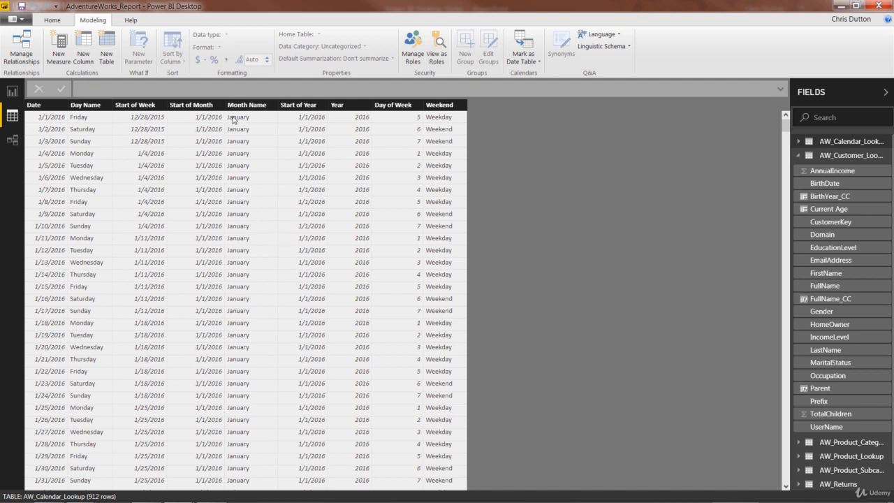
right_click(339, 180)
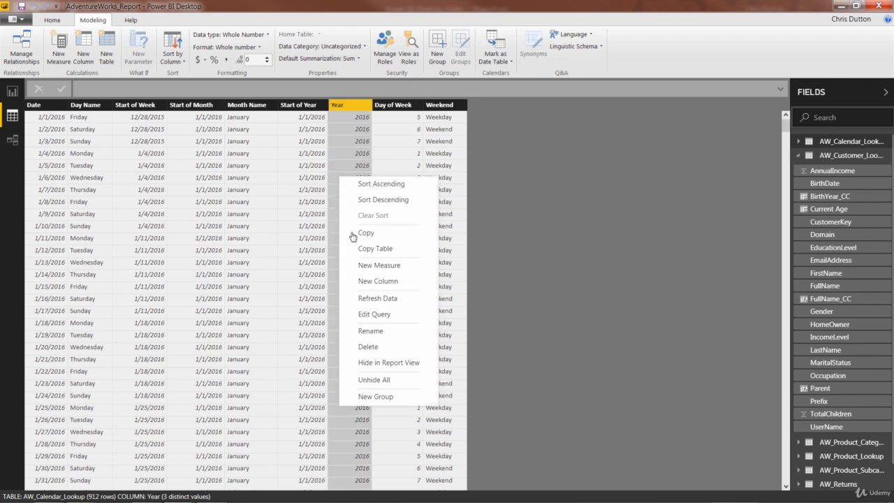
left_click(360, 281)
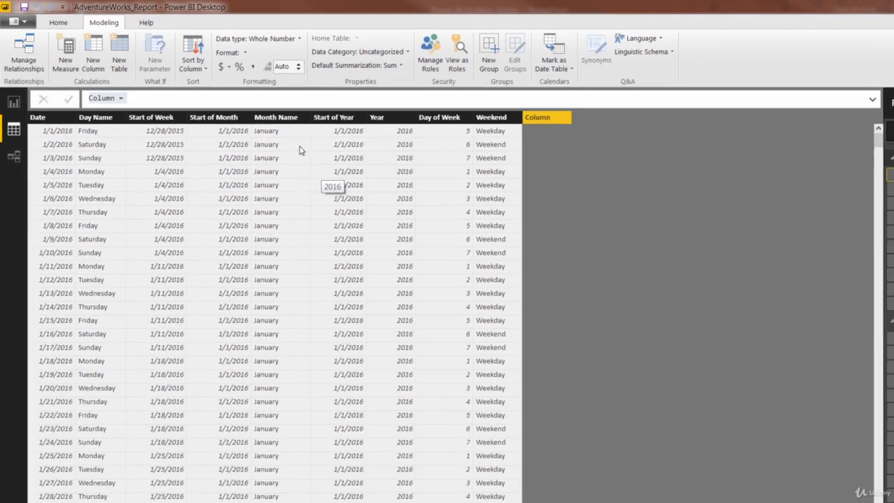
type("Short Month")
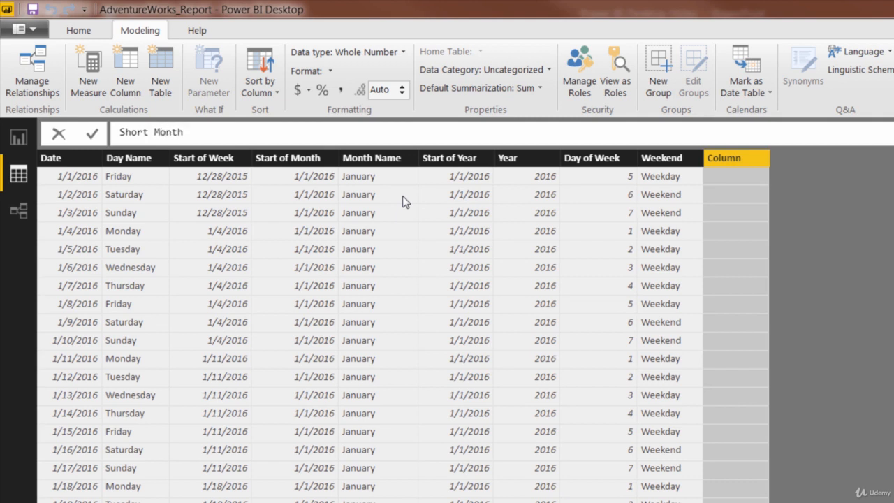
type(" = LEFT(")
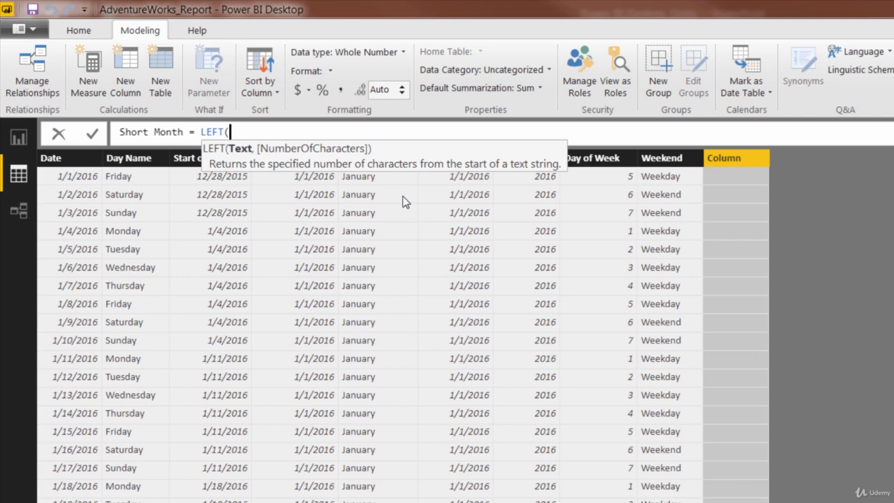
- Define Short Month as LEFT(AW_Calendar_Lookup[Month Name],3)
type("month")
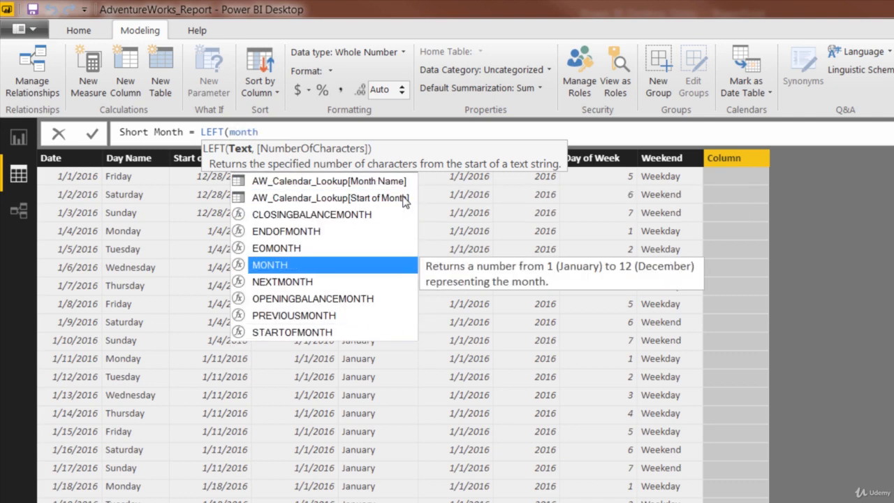
key("Up")
key("Up")
key("Up")
key("Up")
key("Up")
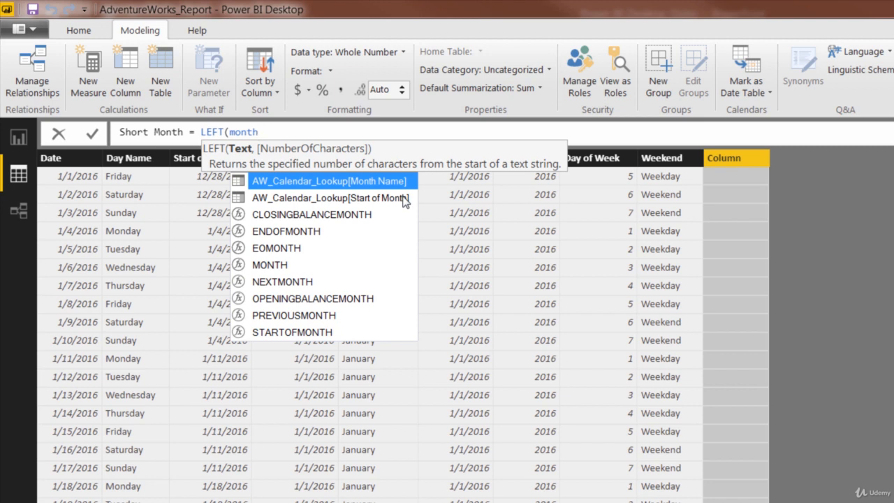
key("Tab")
type(",")
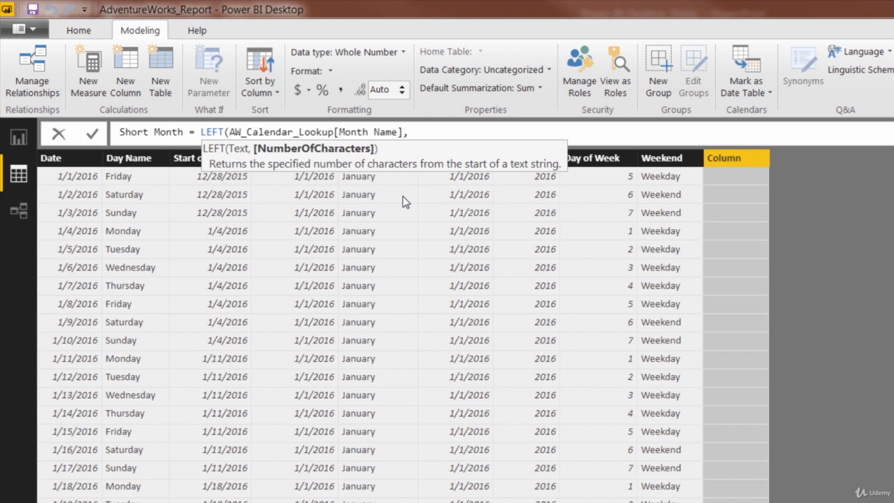
type("3)")
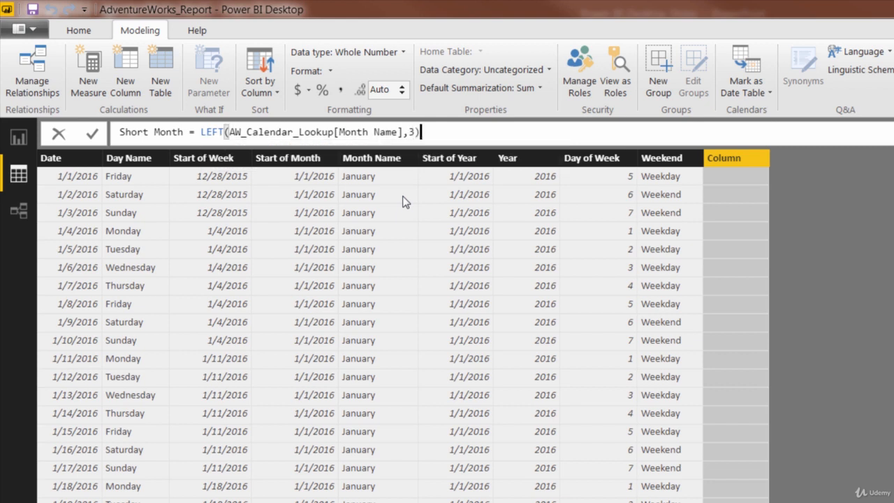
key("Return")
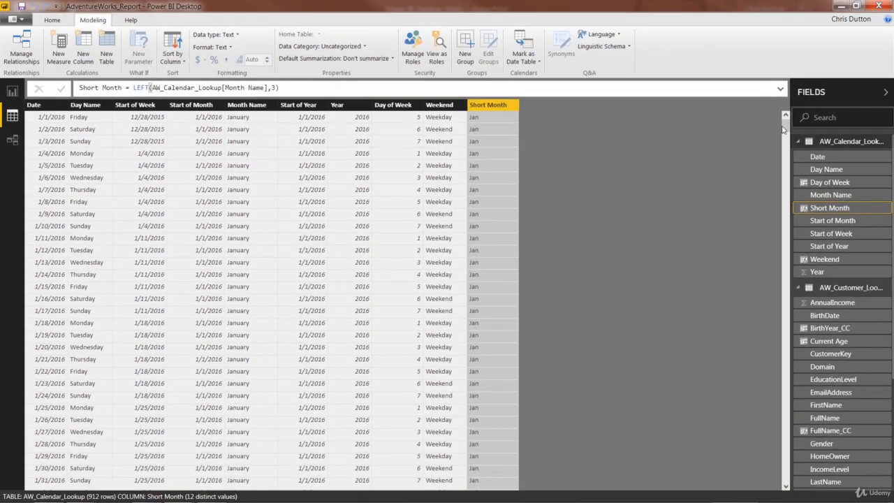
- Wrap the LEFT expression of the Short Month formula in the UPPER function
left_click_drag(786, 126, 804, 125)
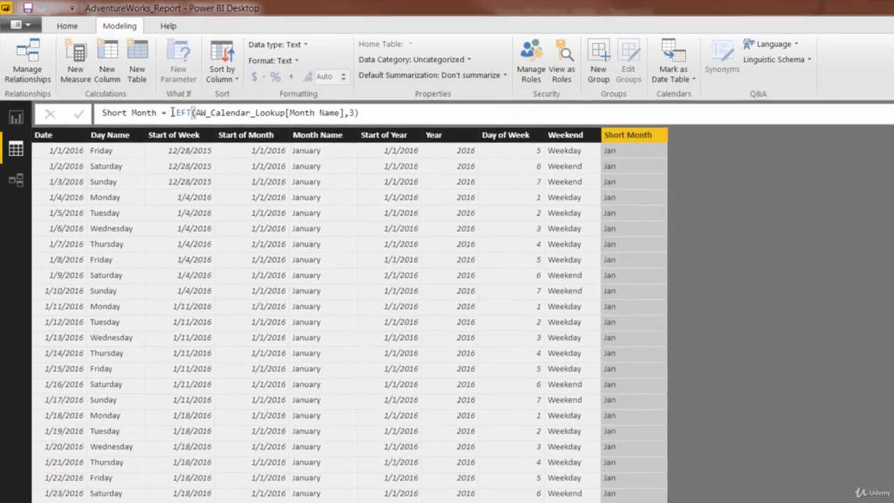
left_click(134, 87)
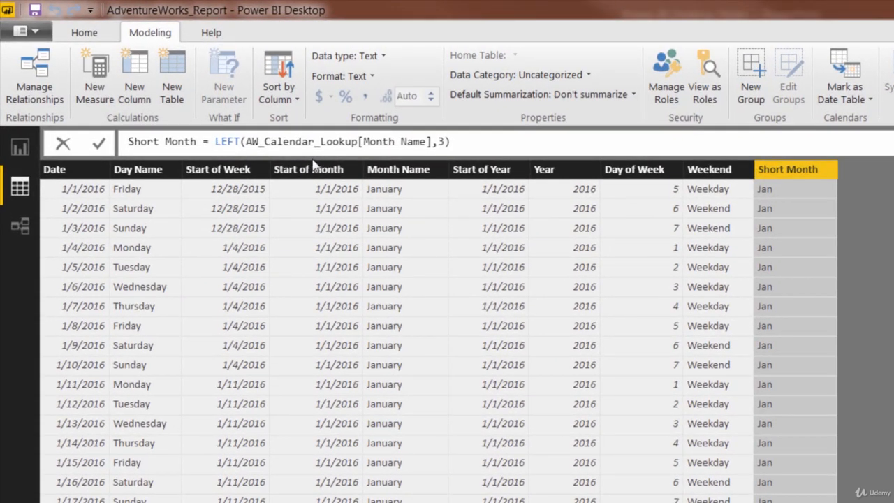
type("UPP")
key("Tab")
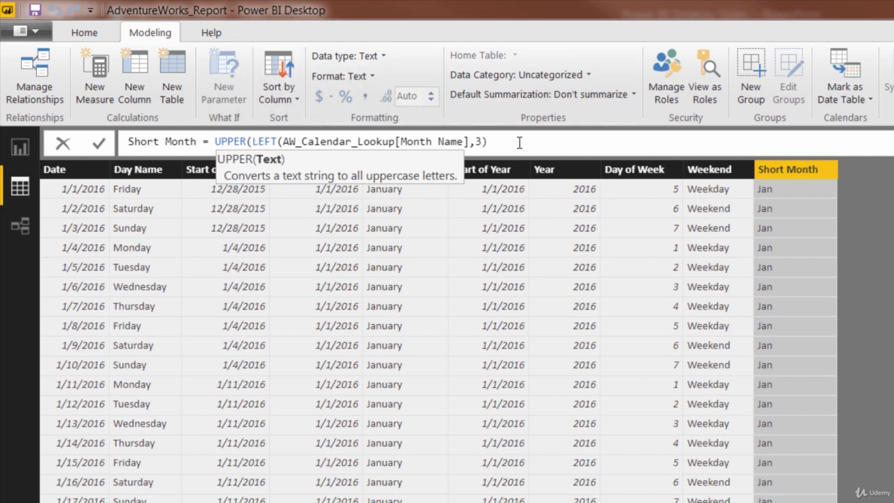
key("Right")
key("Right")
key("Right")
key("Right")
key("Right")
type(")")
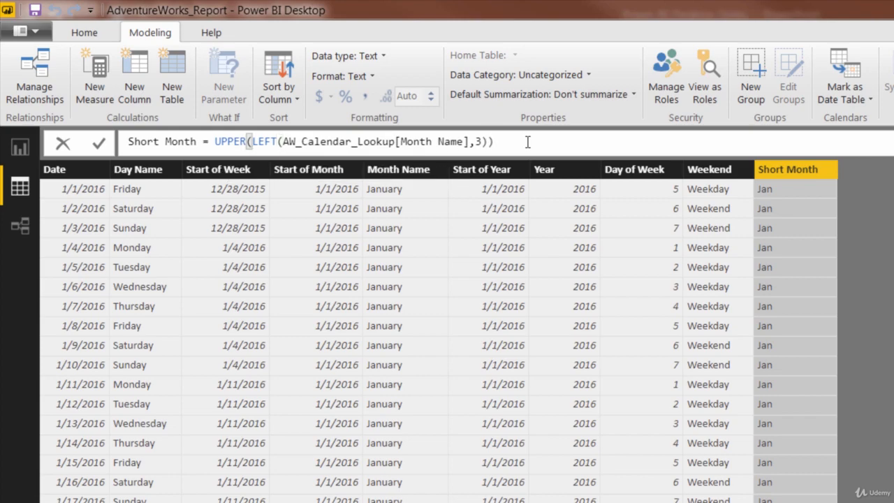
key("Return")
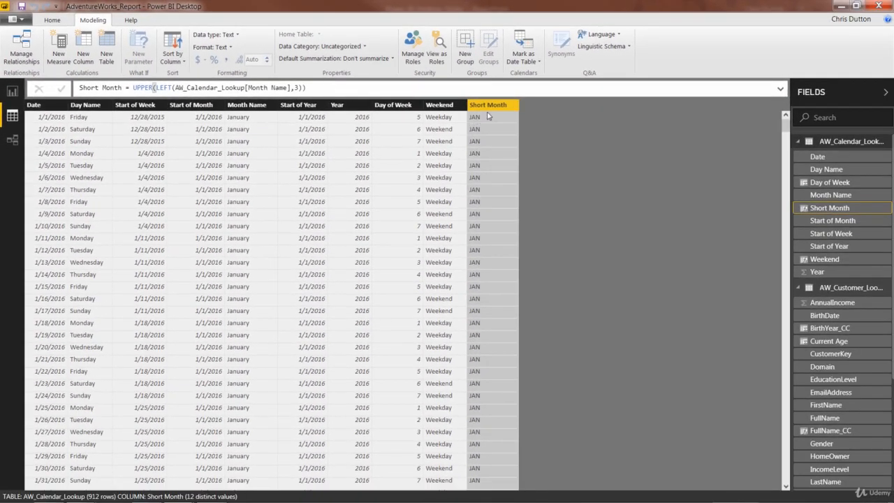
mouse_move(785, 124)
left_mouse_down()
mouse_move(785, 198)
mouse_move(782, 114)
left_mouse_up()
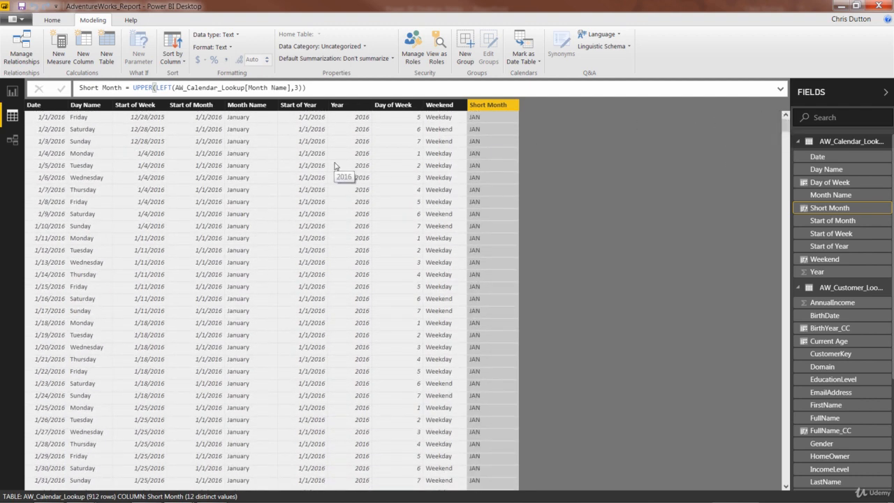